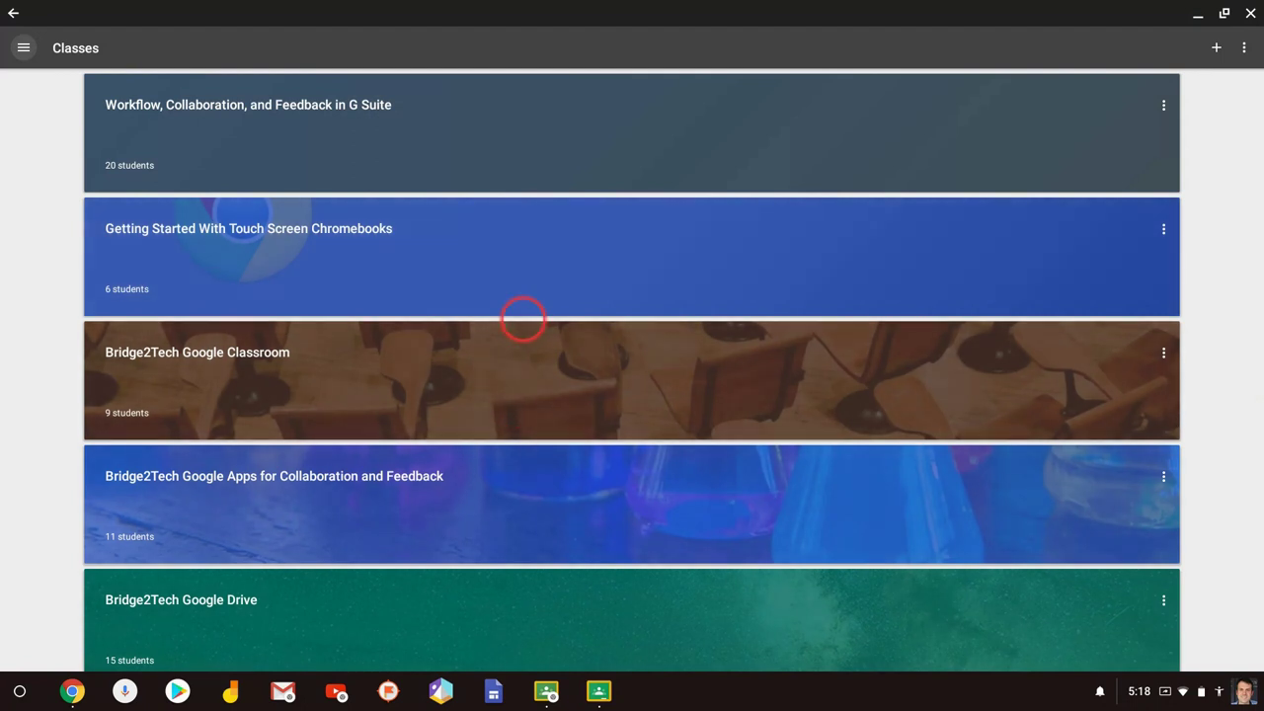
Look through the class list and open the "Workflow, Collaboration, and Feedback in G Suite" class.
scroll(592, 358, down, 5)
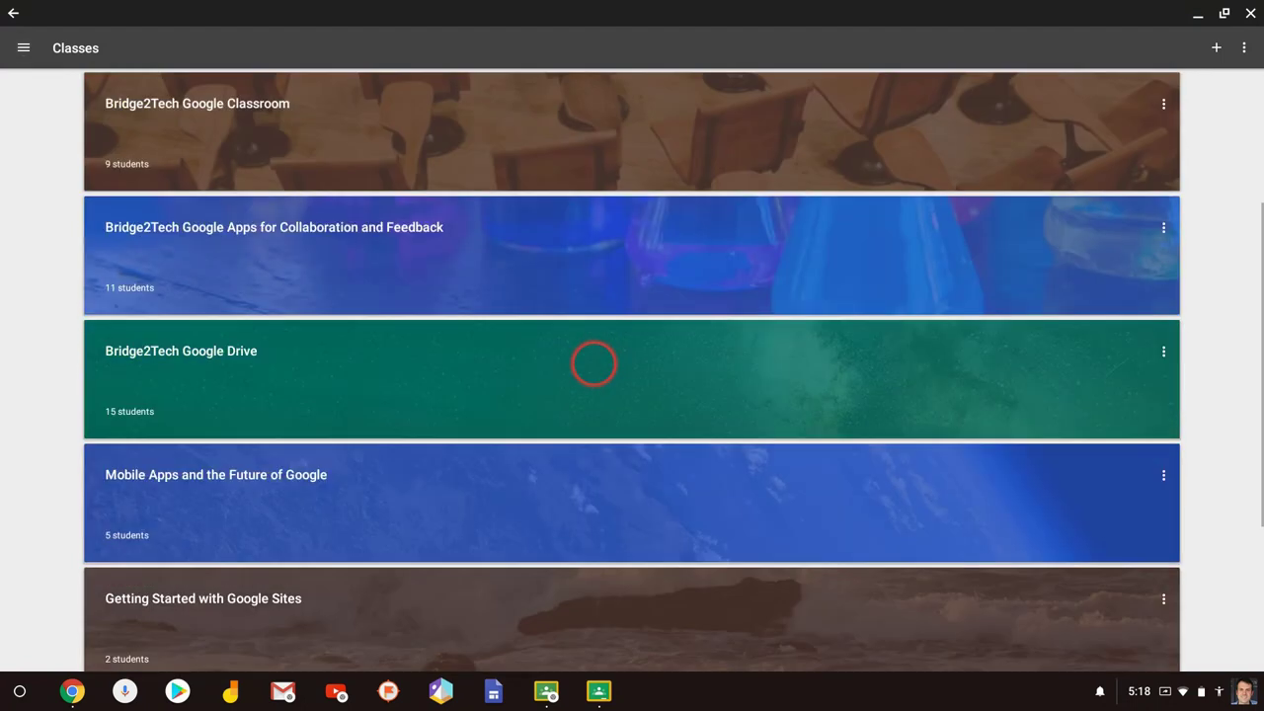
scroll(590, 363, up, 5)
scroll(593, 365, down, 3)
scroll(594, 364, up, 3)
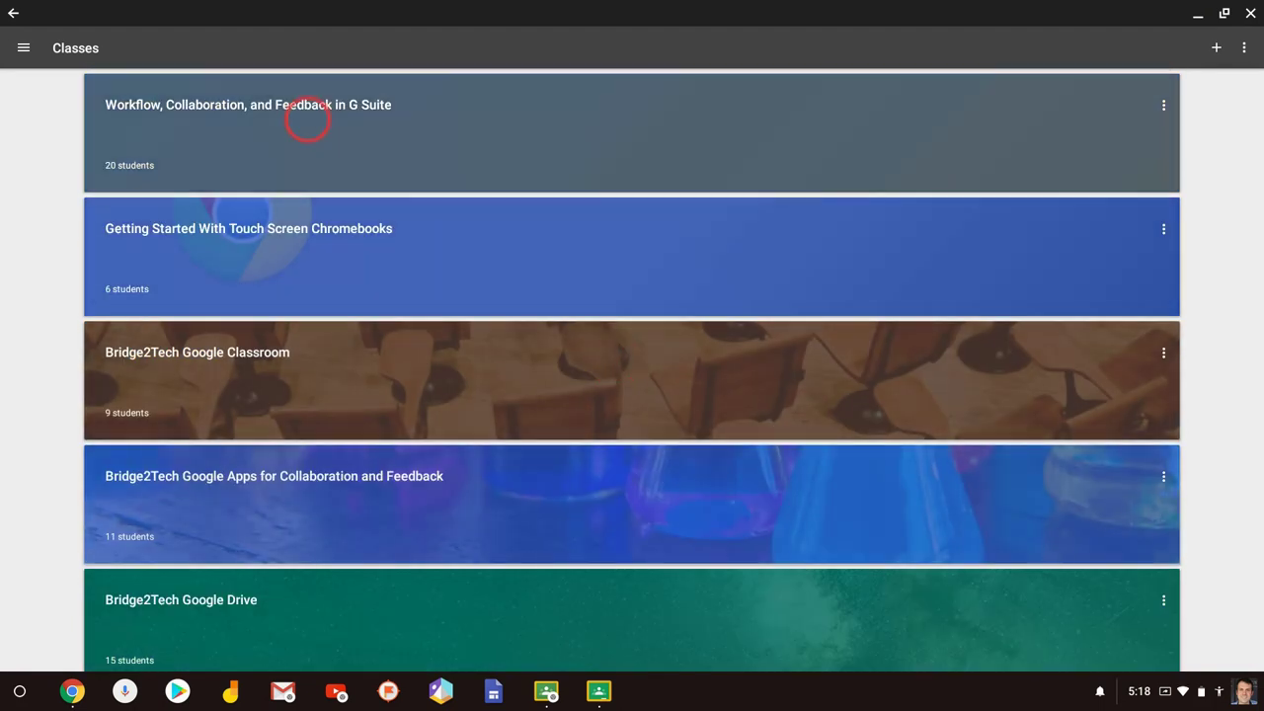
click(305, 115)
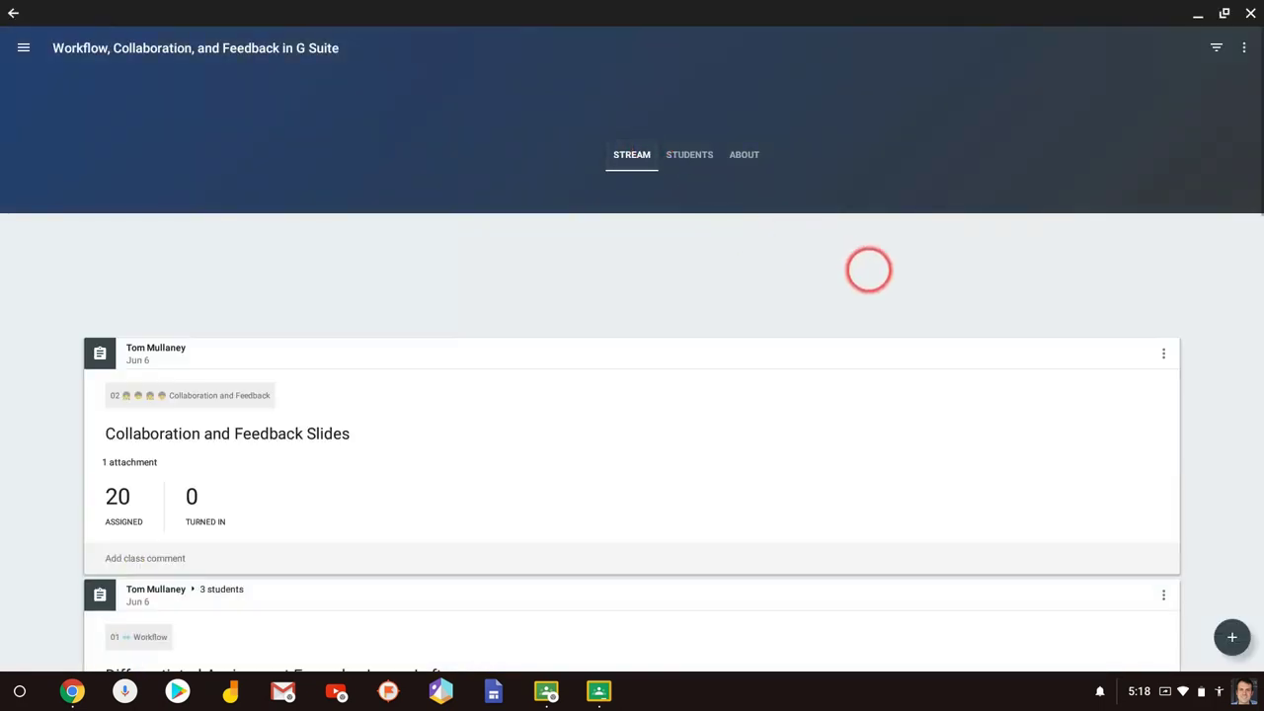
Find the "Hyperlink this text" assignment in the class stream and open its student work.
scroll(866, 273, down, 5)
scroll(868, 290, down, 8)
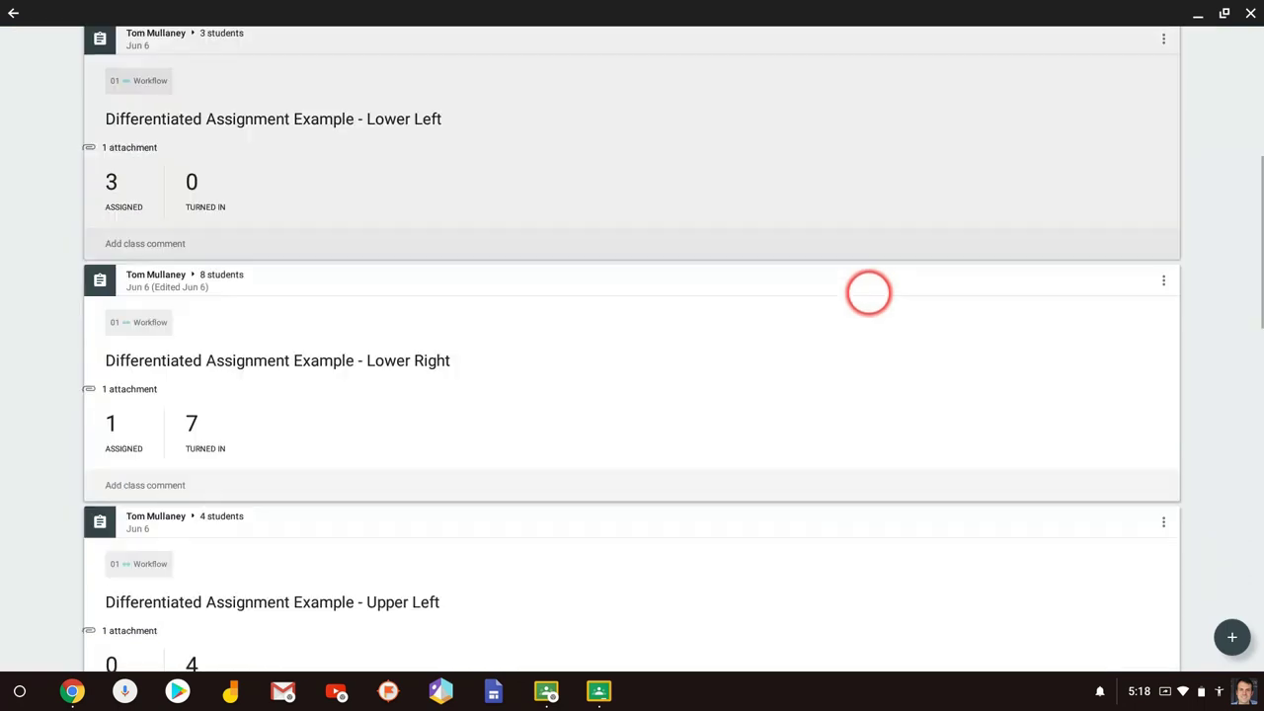
scroll(867, 296, down, 8)
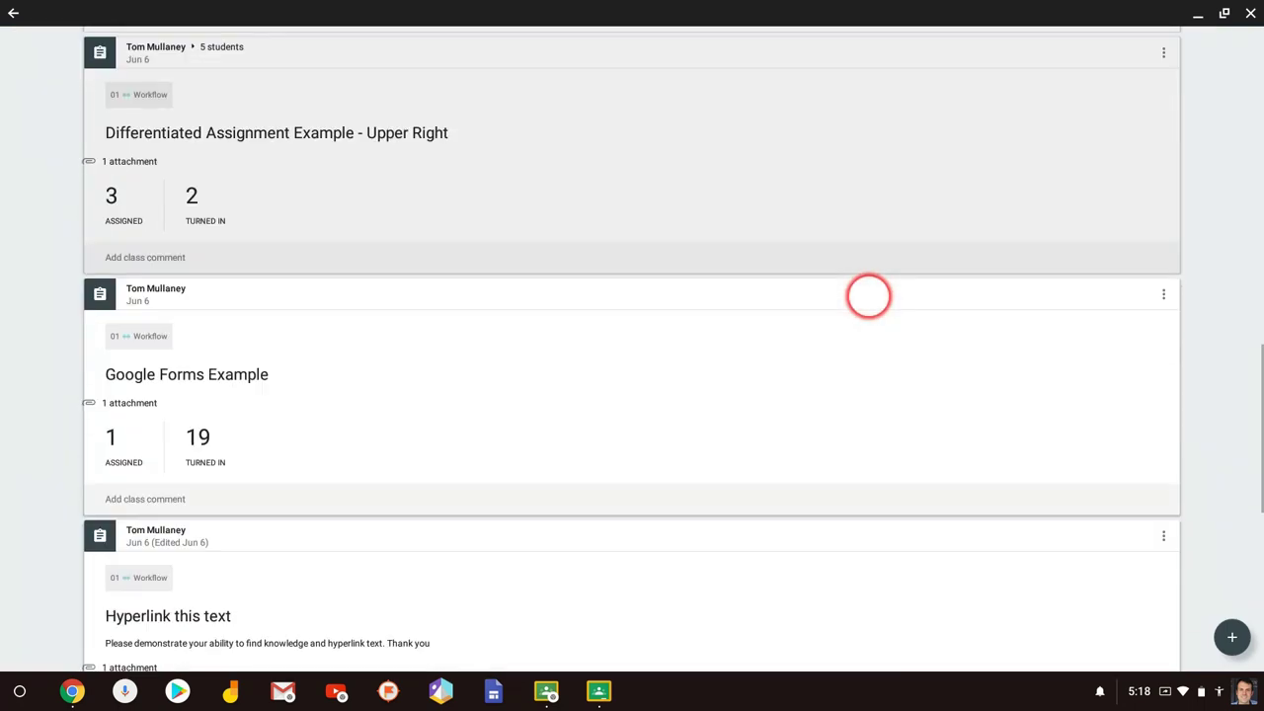
scroll(694, 304, up, 3)
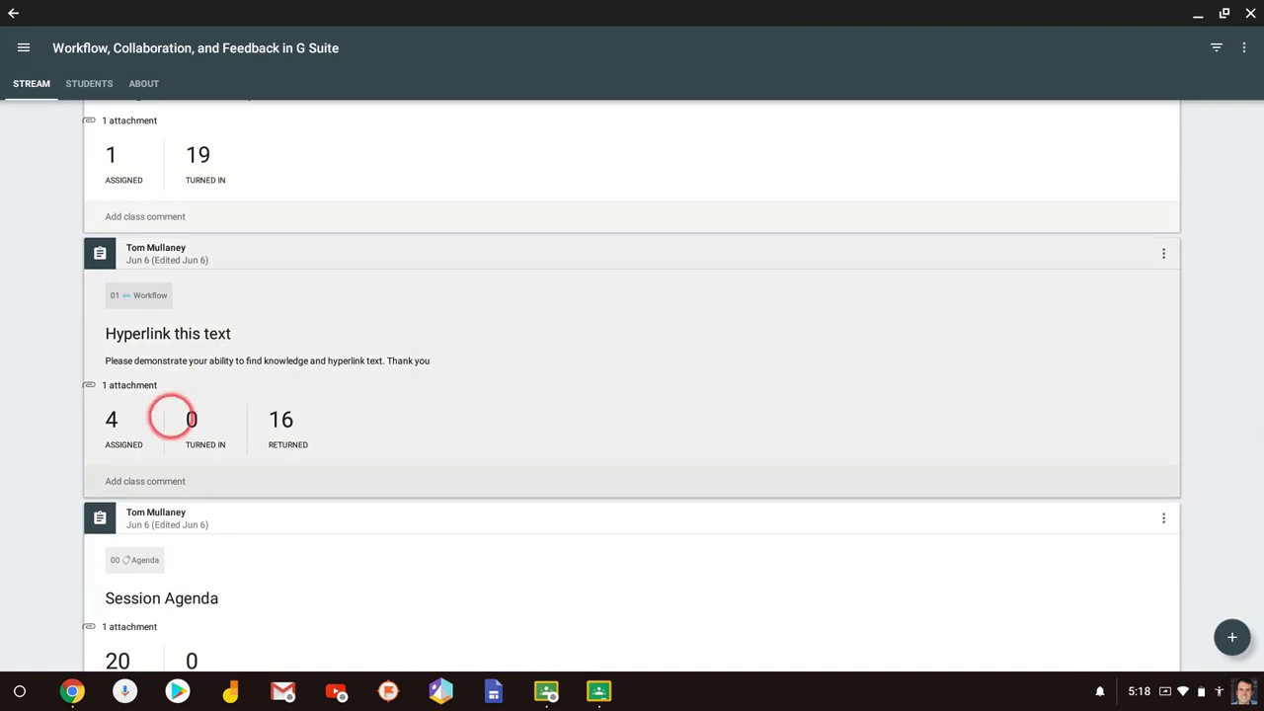
click(390, 400)
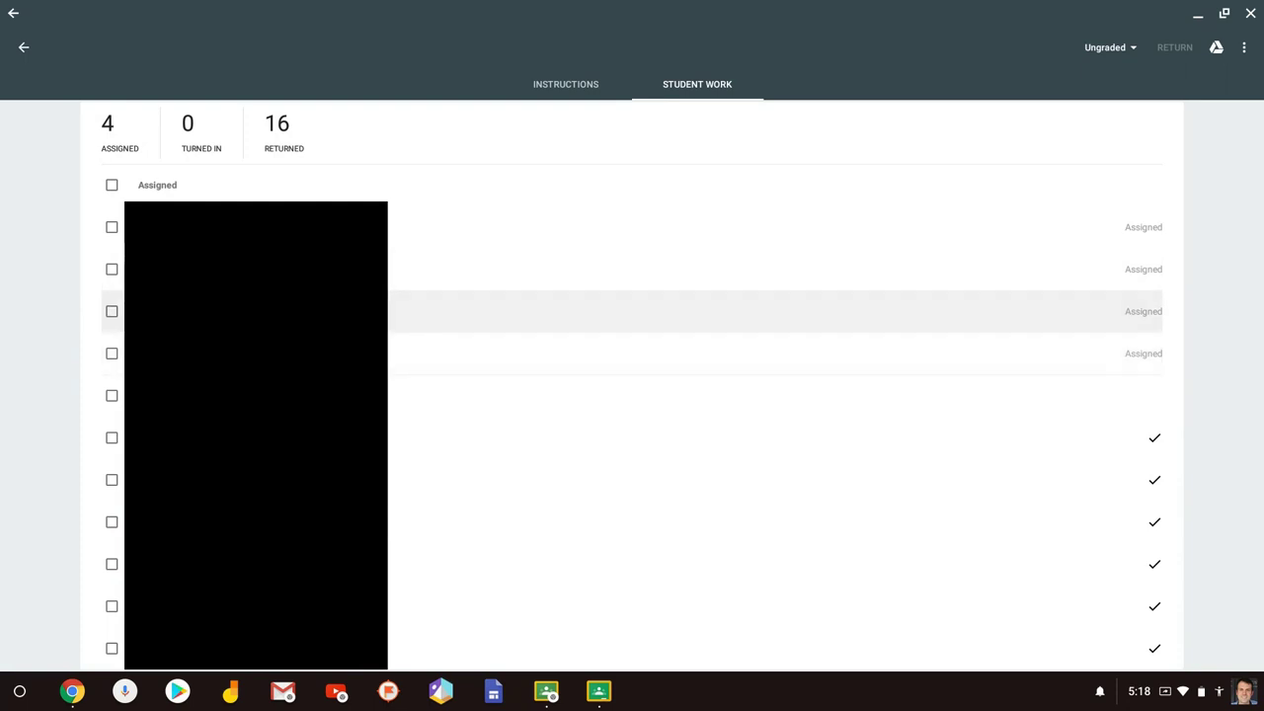
Open a student's returned "Insert Hyperlinks Example Doc" and switch it to annotation mode.
click(233, 516)
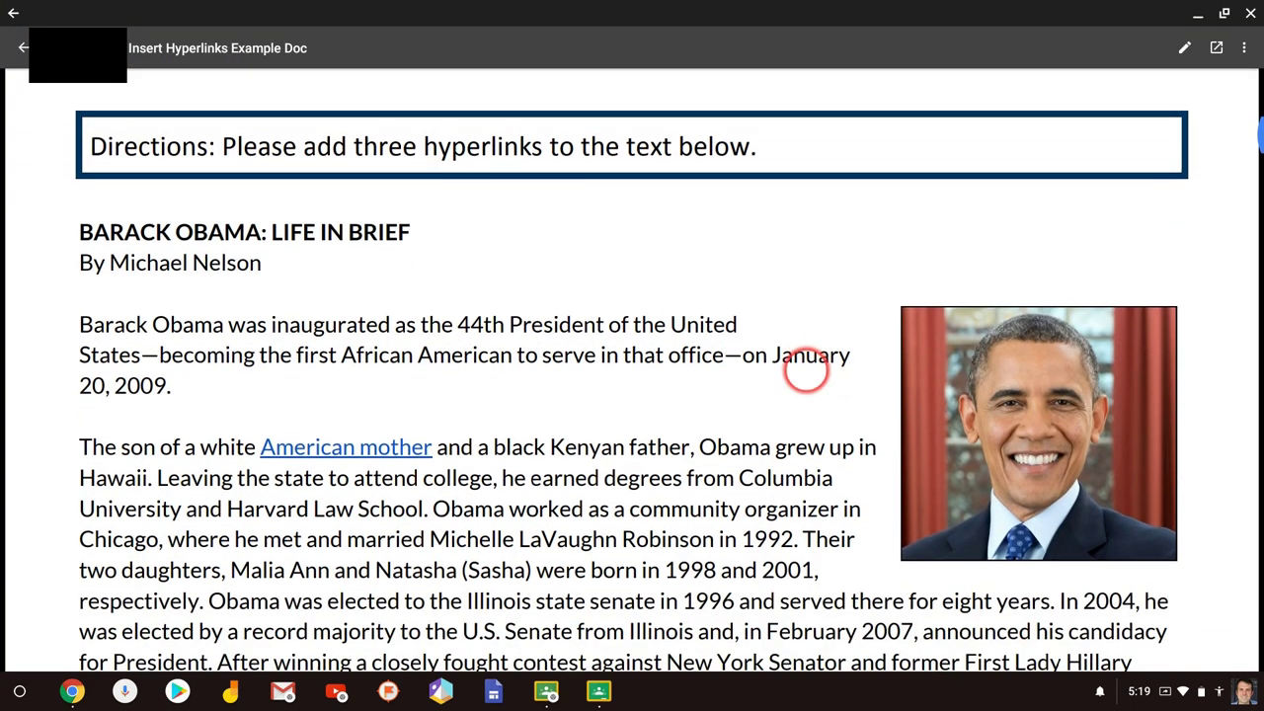
scroll(801, 371, up, 1)
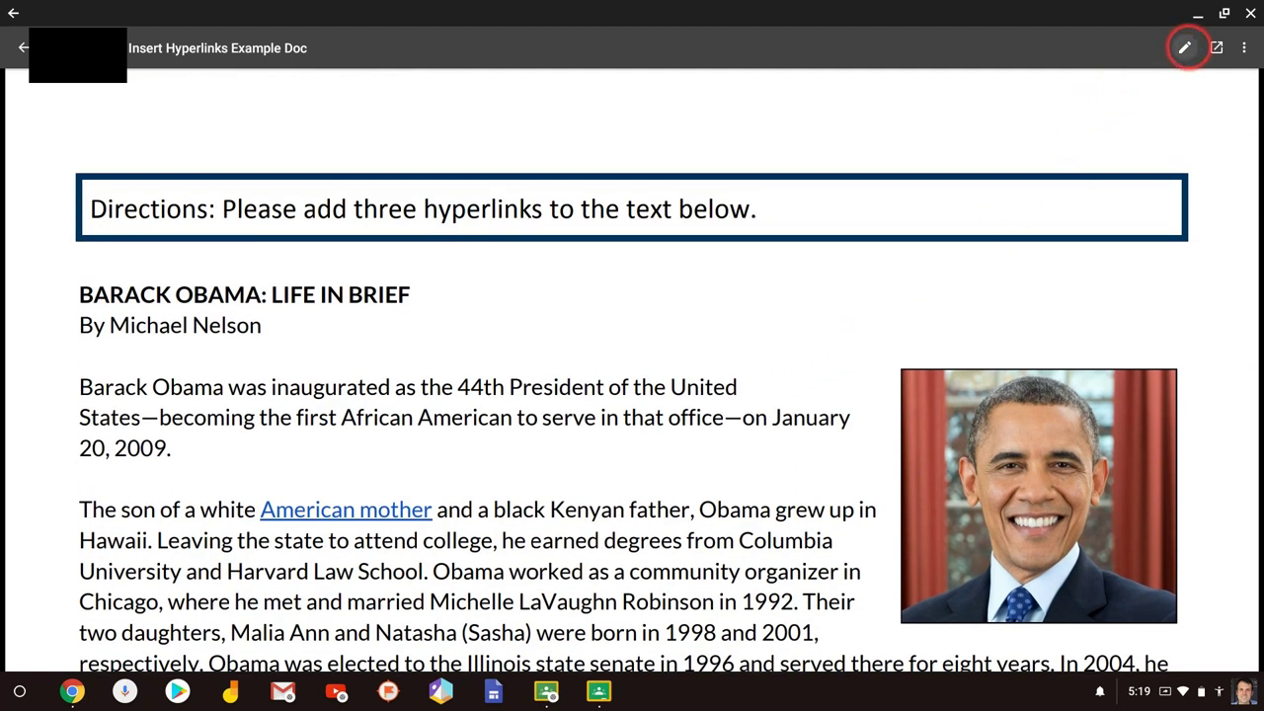
click(1184, 47)
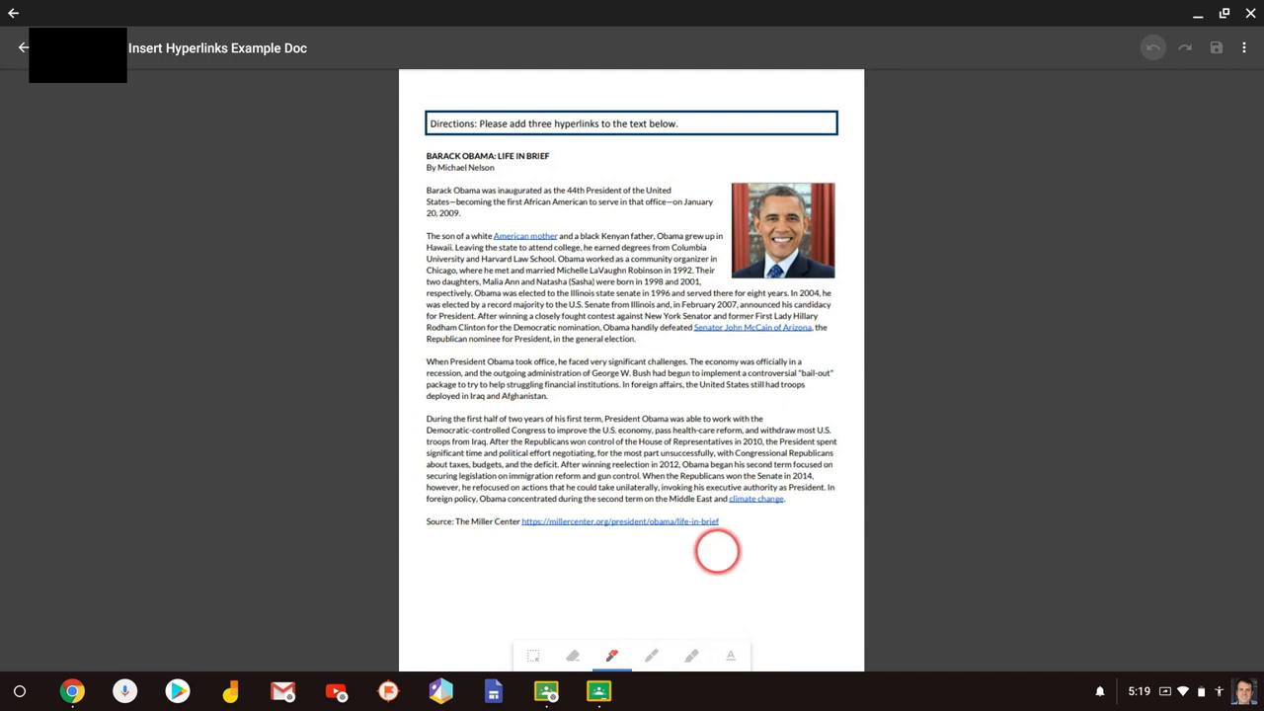
Draw a red arrow from the Source line up across the last paragraph and highlight part of that paragraph in yellow.
mouse_move(577, 415)
mouse_down()
mouse_move(549, 433)
mouse_move(493, 530)
mouse_up()
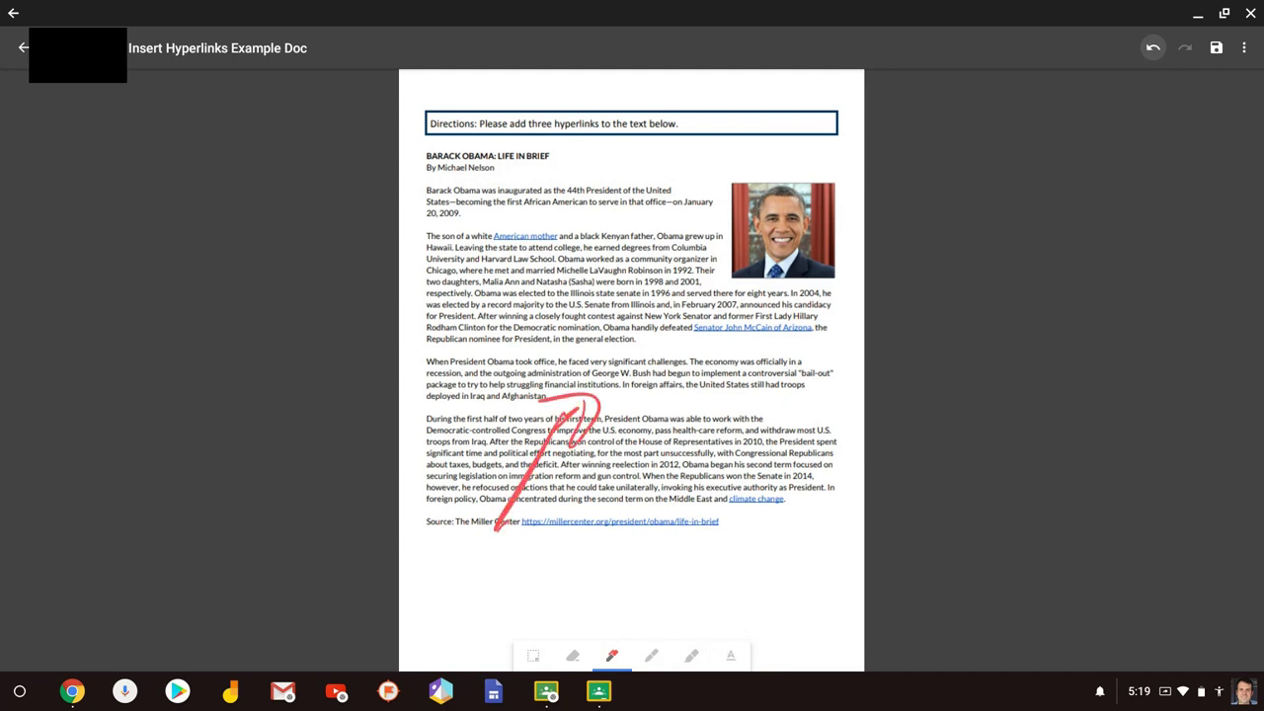
click(691, 655)
Change the pen colour to blue and scribble a handwritten mark below the Source line.
click(612, 656)
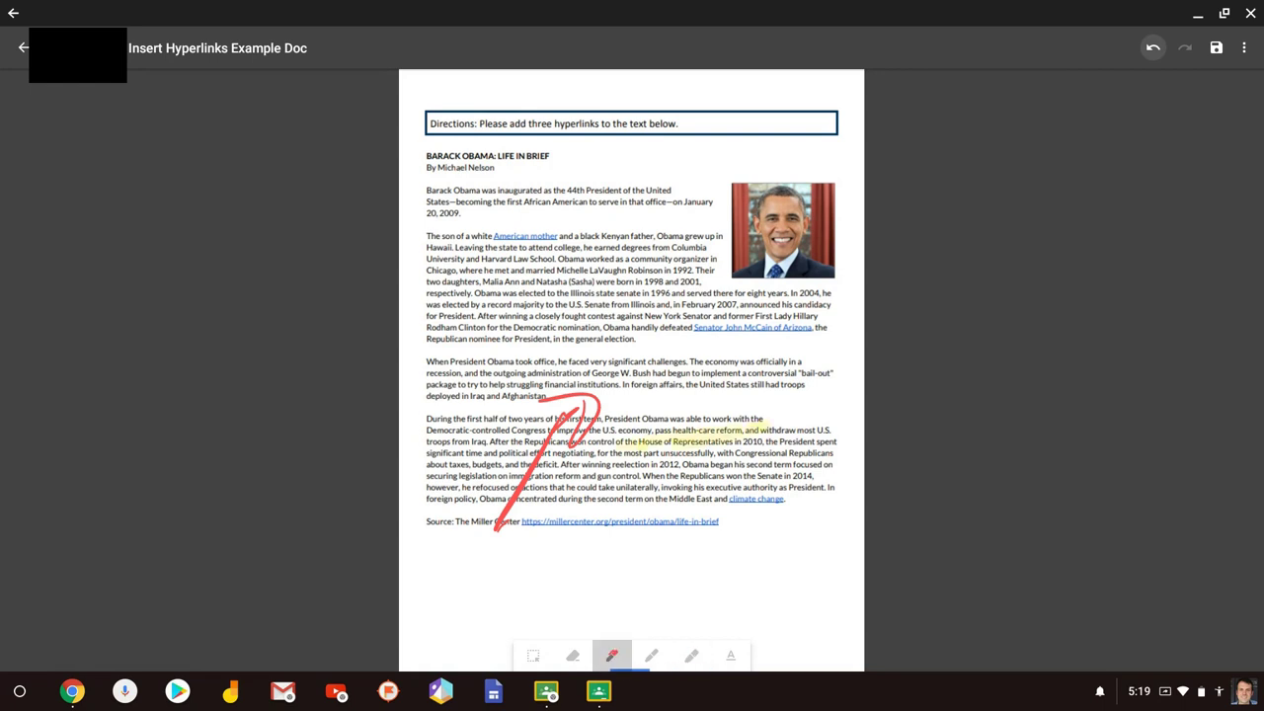
click(612, 656)
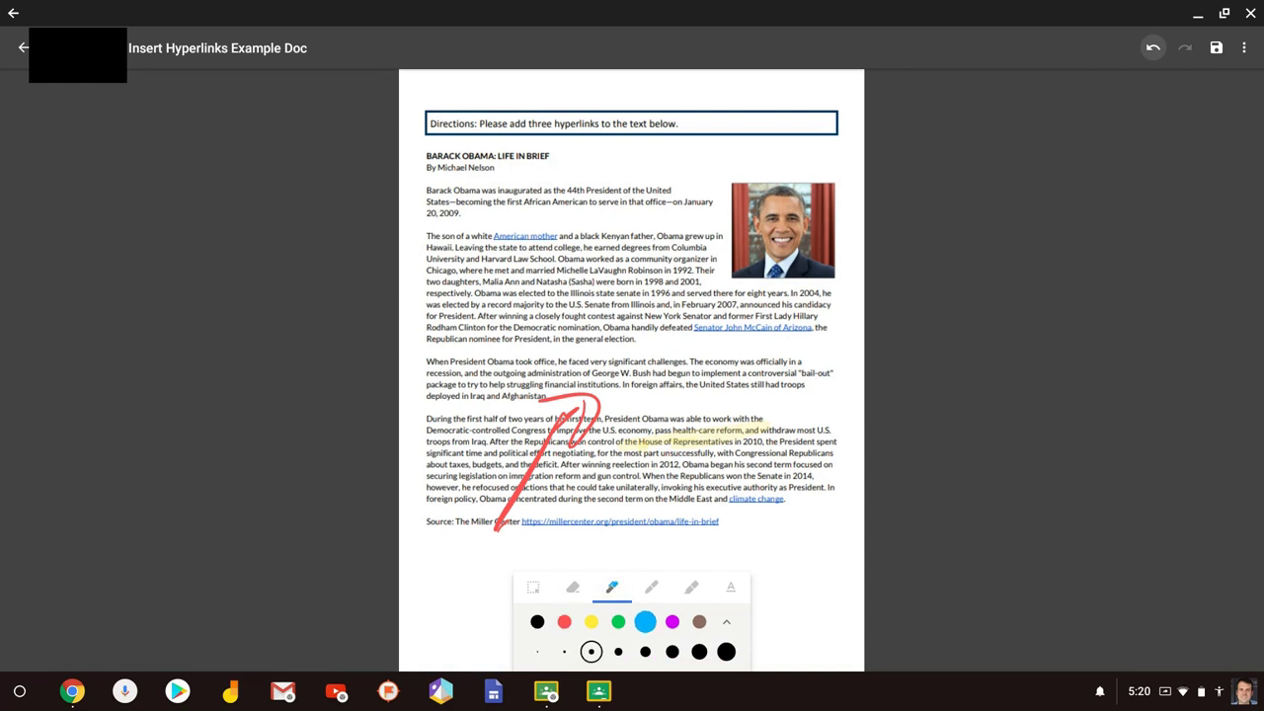
drag(447, 545, 451, 593)
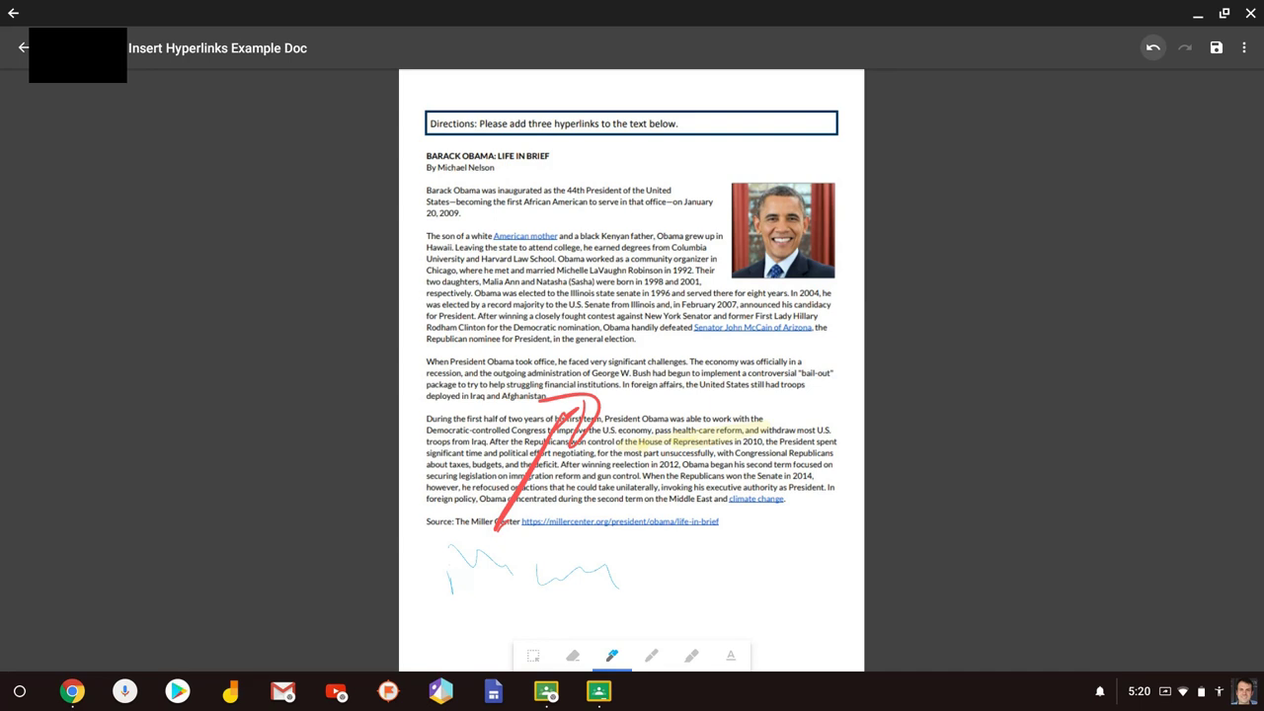
Add the text note "example feedback." in the page's lower-right corner and save the annotated document.
click(731, 656)
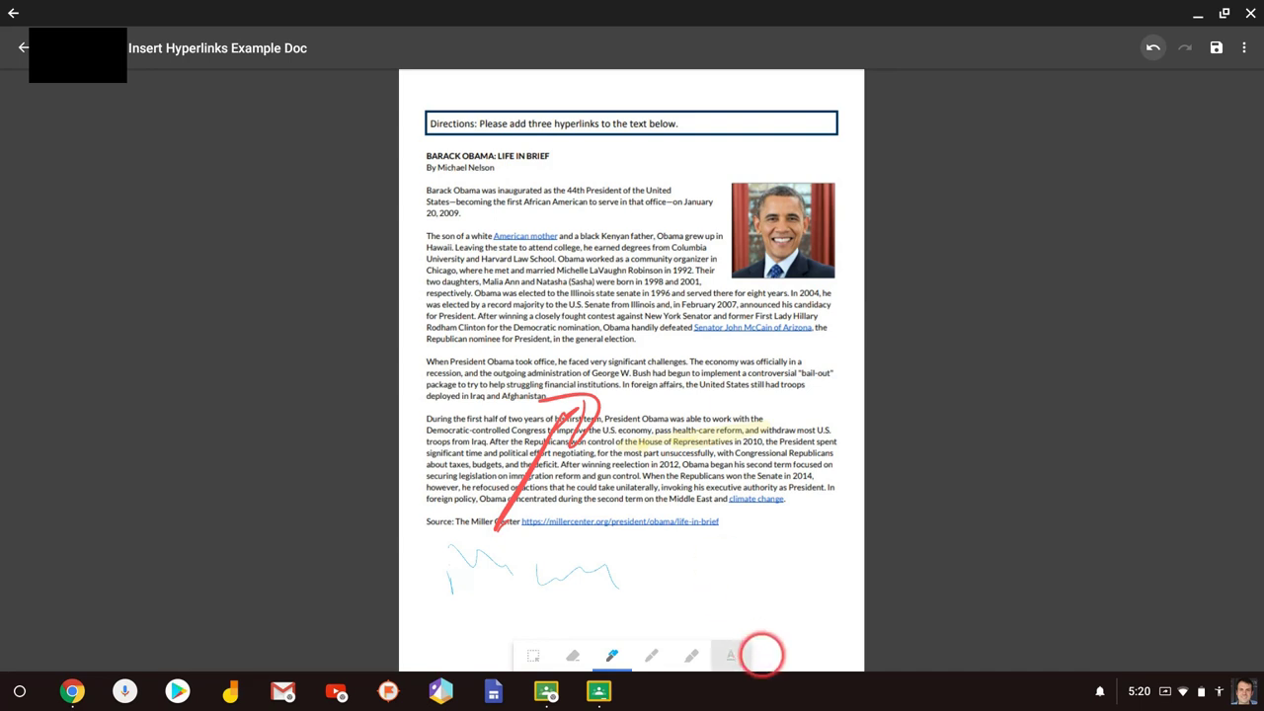
click(778, 606)
text(example feed)
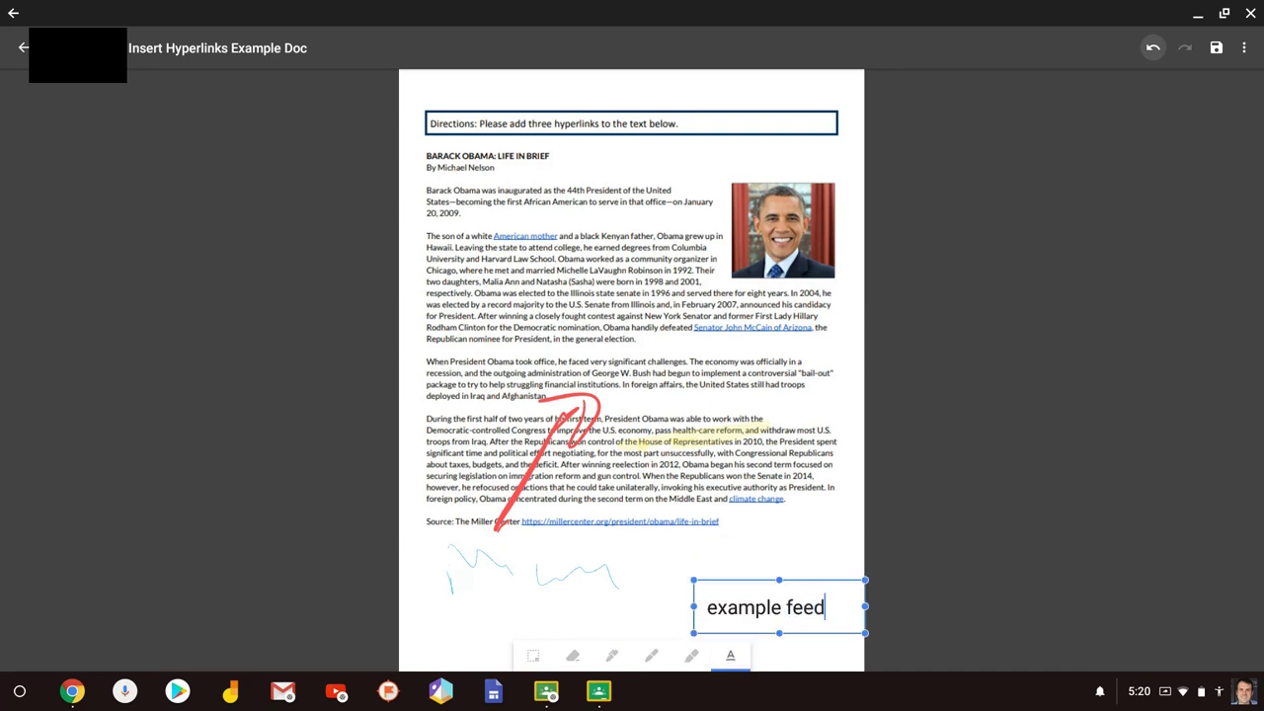
text(back.)
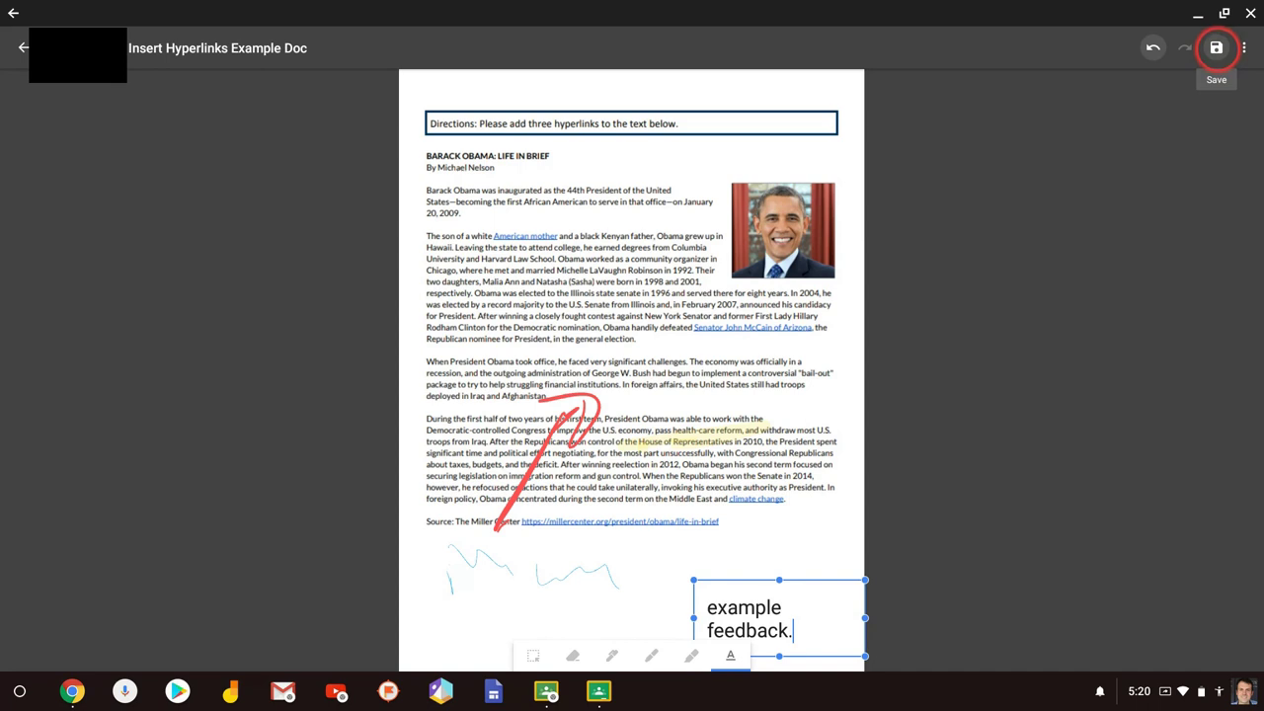
click(1216, 47)
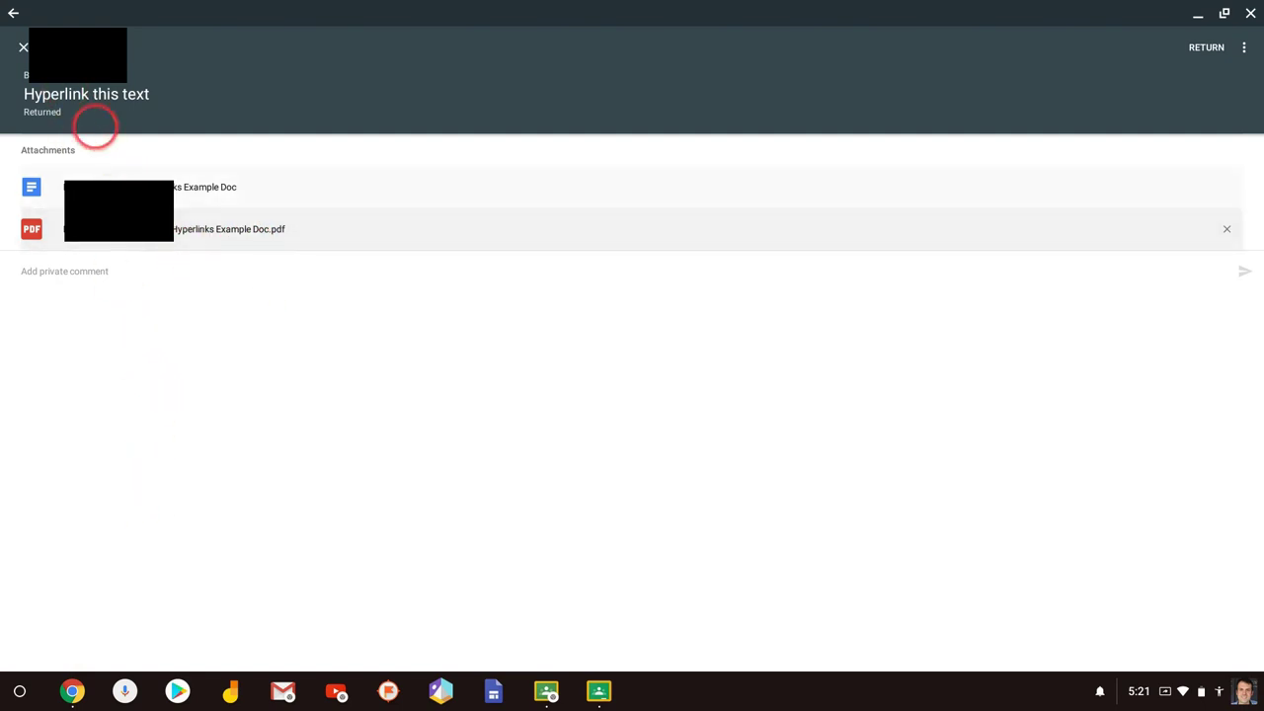
Leave this assignment and open the student work for "A Perfect Day" in the "Getting Started With Touch Screen Chromebooks" class.
click(23, 46)
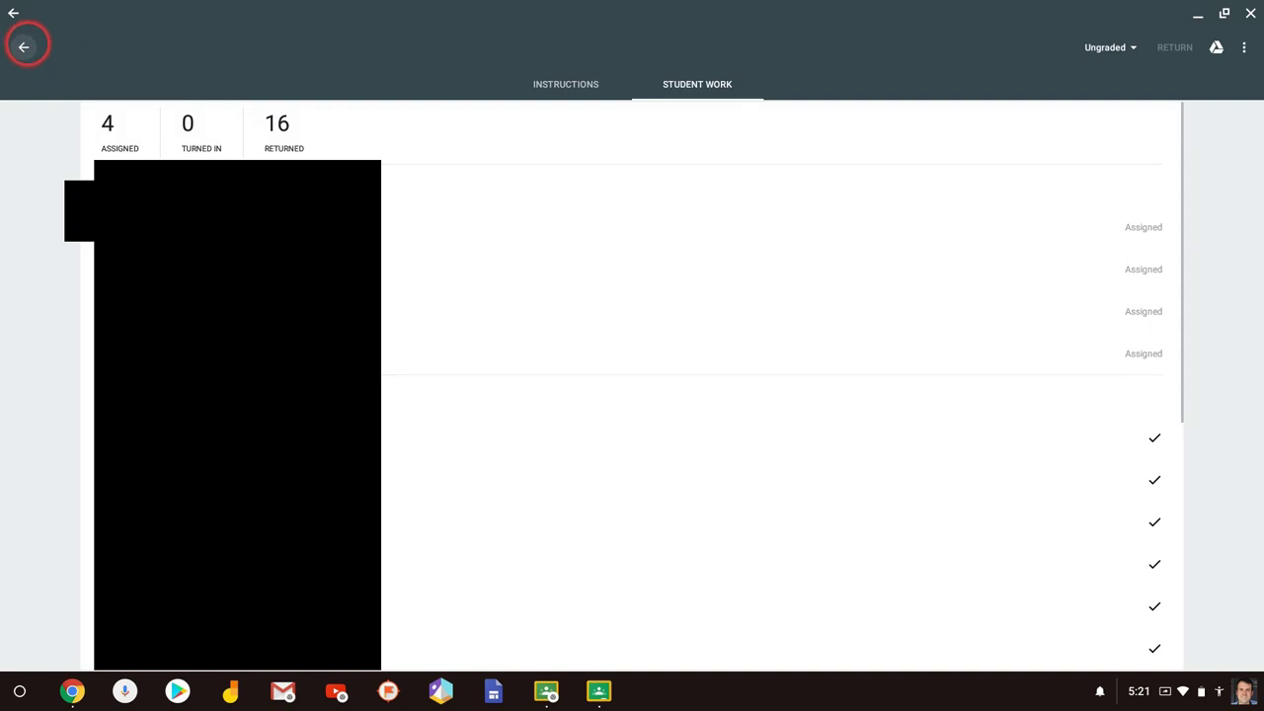
click(24, 47)
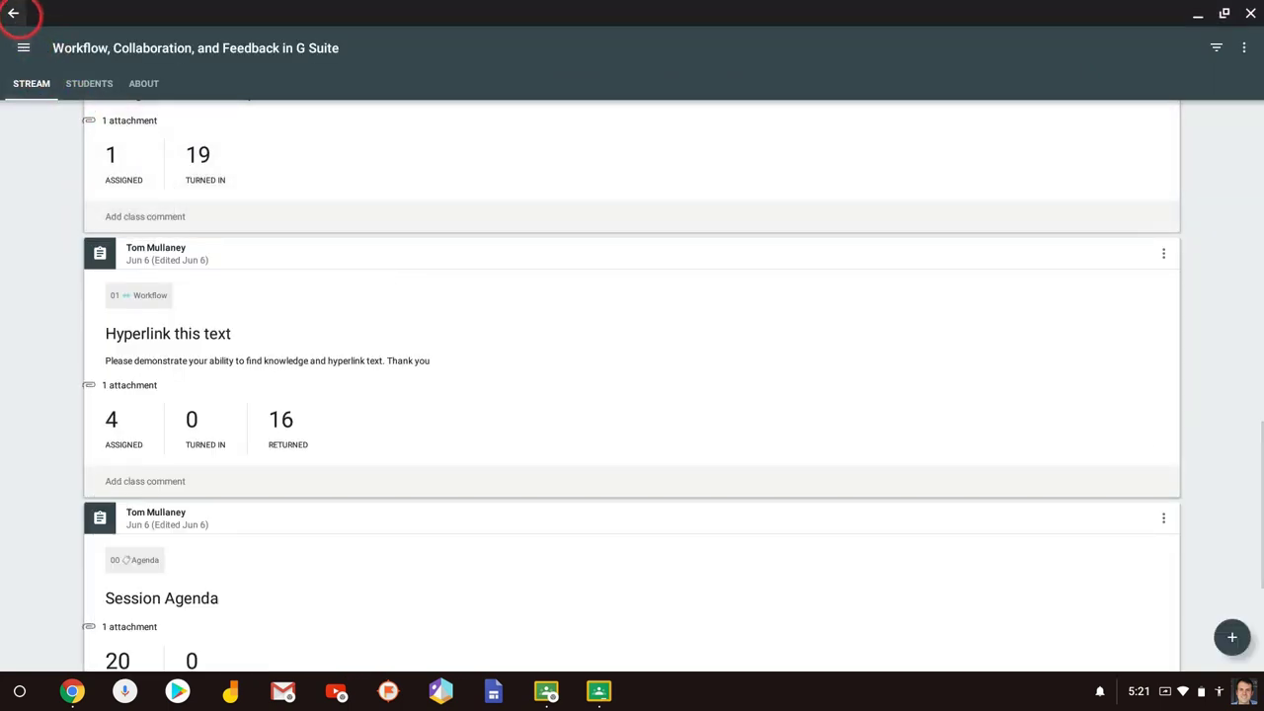
click(14, 13)
click(286, 247)
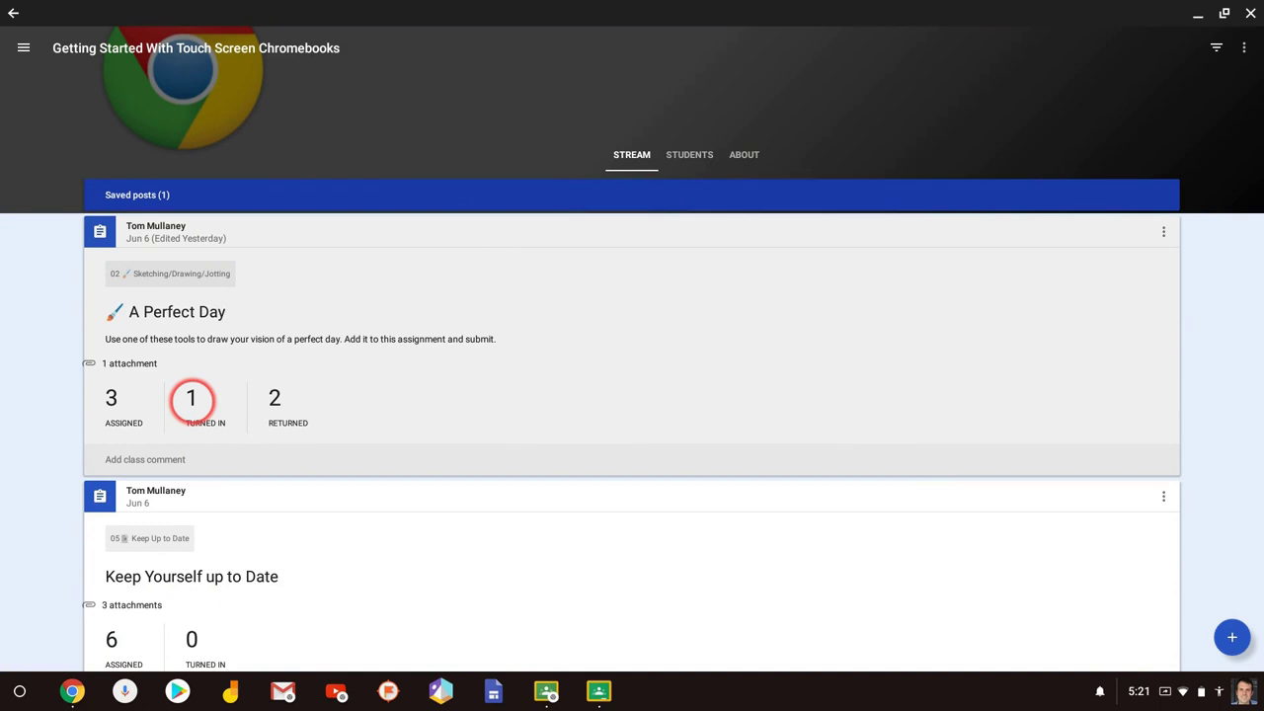
click(191, 398)
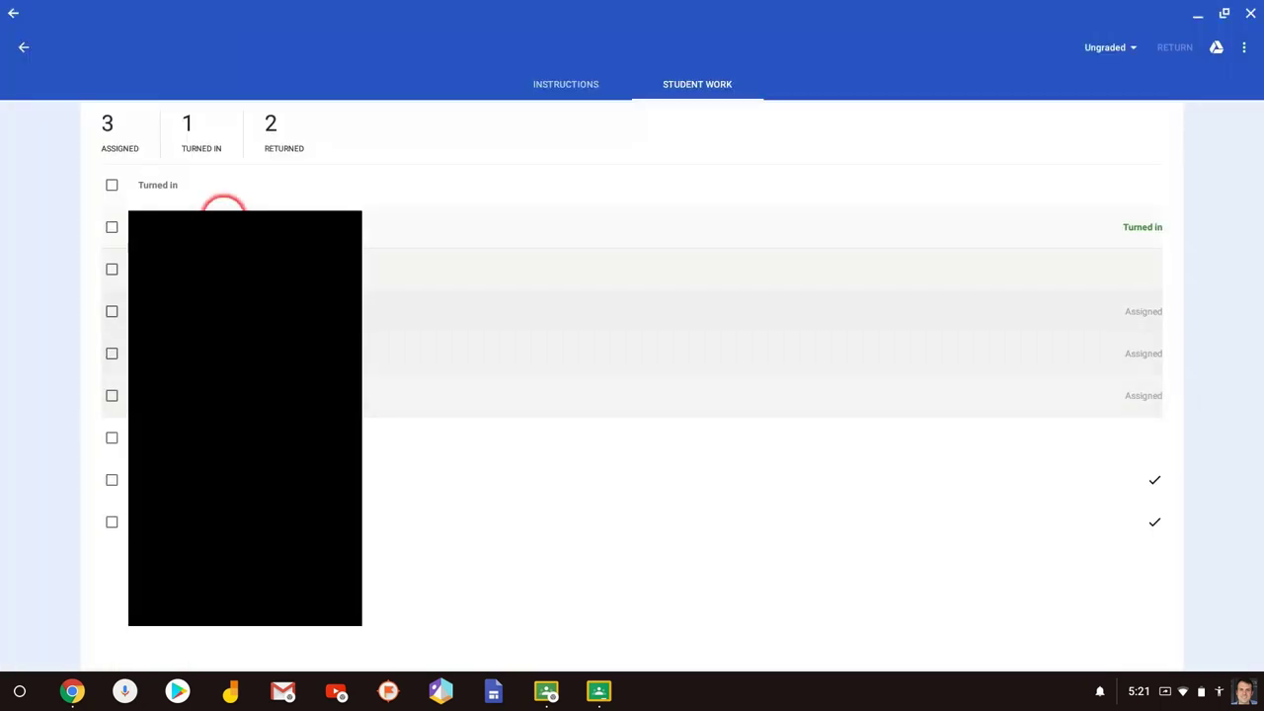
Open the turned-in student's attachment "autodraw 6_6_2018 (1).png" and switch it to annotation mode.
click(193, 219)
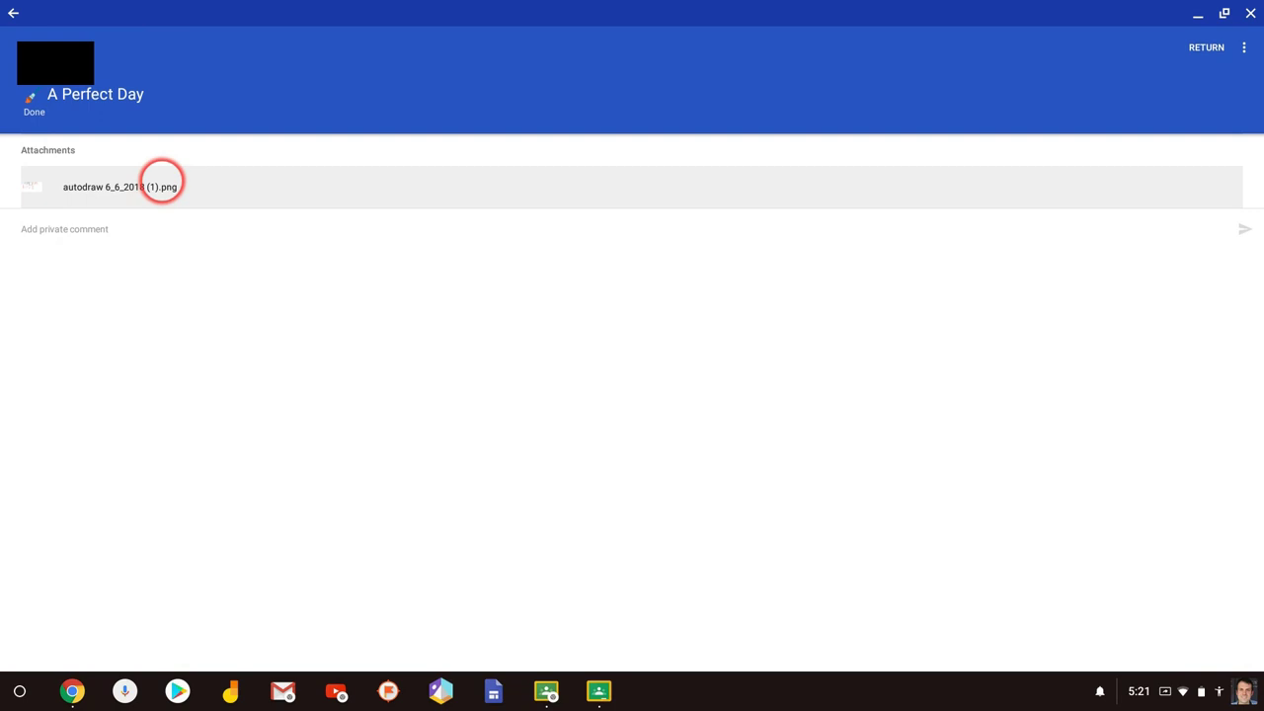
click(158, 186)
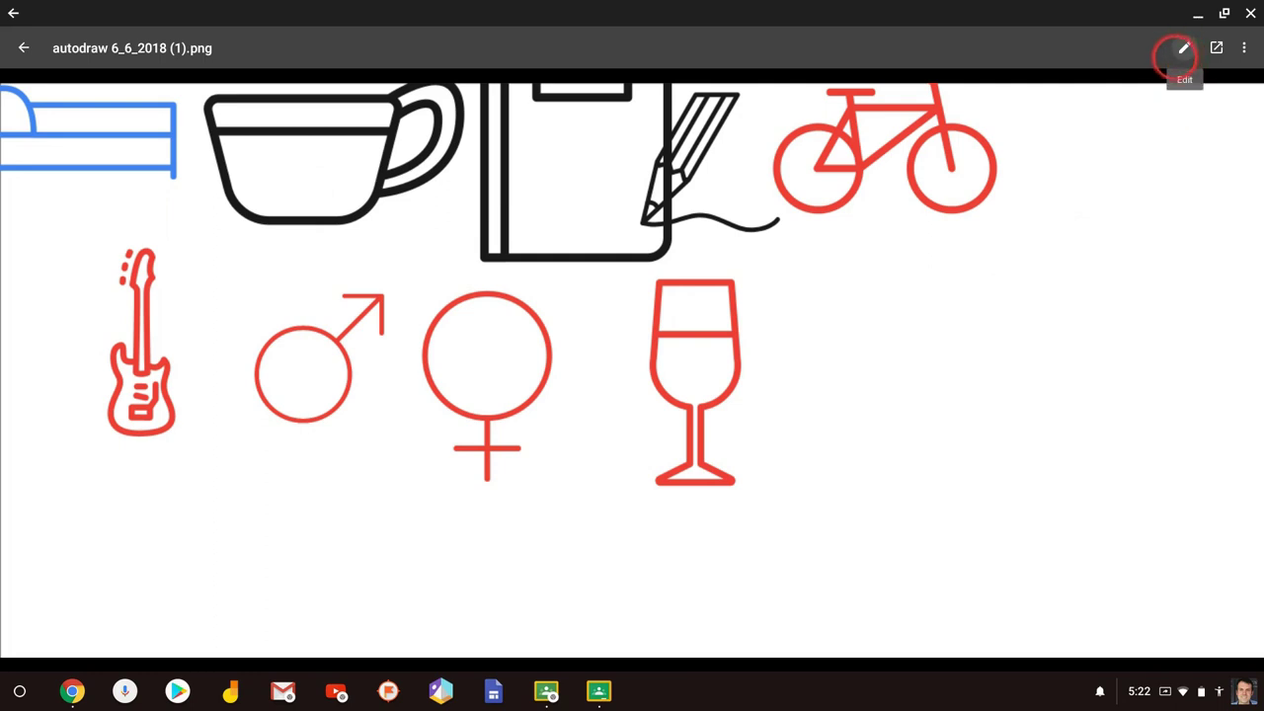
click(1183, 48)
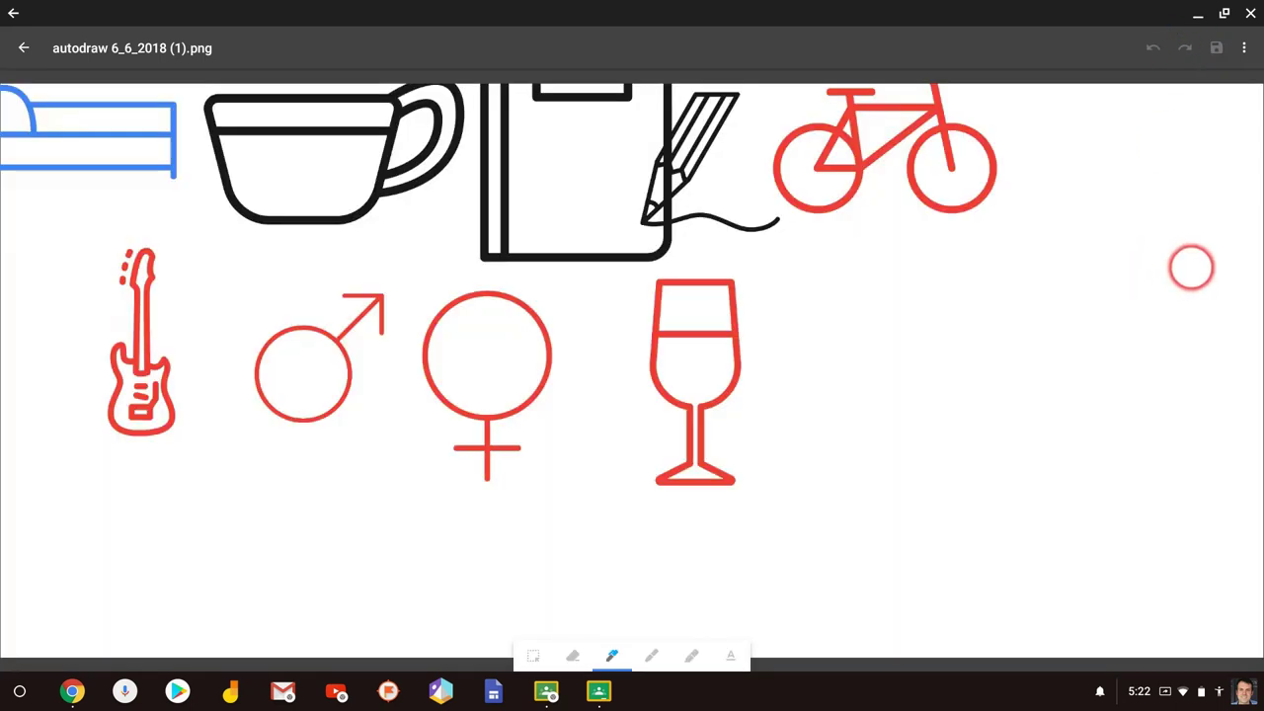
Draw a blue pen scribble to the right of the wine glass and highlight the glass in yellow.
mouse_move(940, 446)
mouse_down()
mouse_move(833, 333)
mouse_move(837, 416)
mouse_up()
click(691, 656)
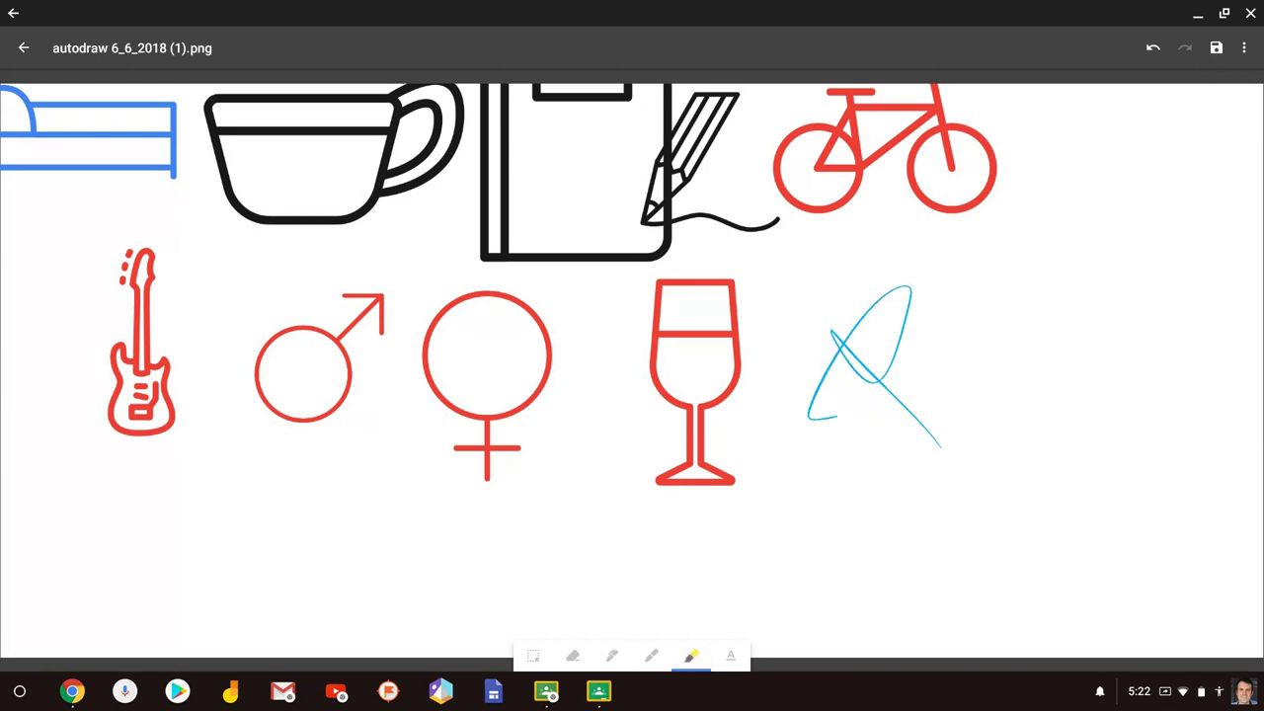
mouse_move(790, 326)
mouse_down()
mouse_move(770, 261)
mouse_move(584, 453)
mouse_up()
drag(755, 225, 597, 407)
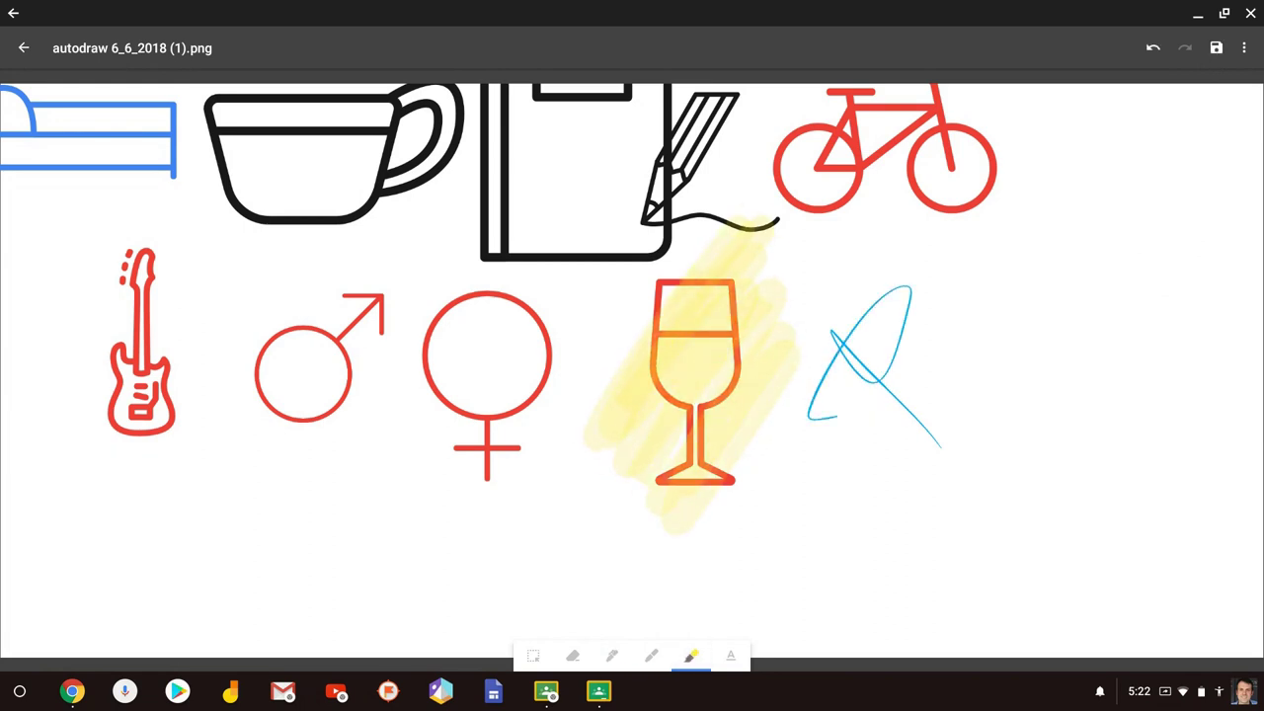
Add the text note "example feedback" below and to the right of the blue scribble and save the annotated image.
click(730, 656)
click(952, 510)
text(e)
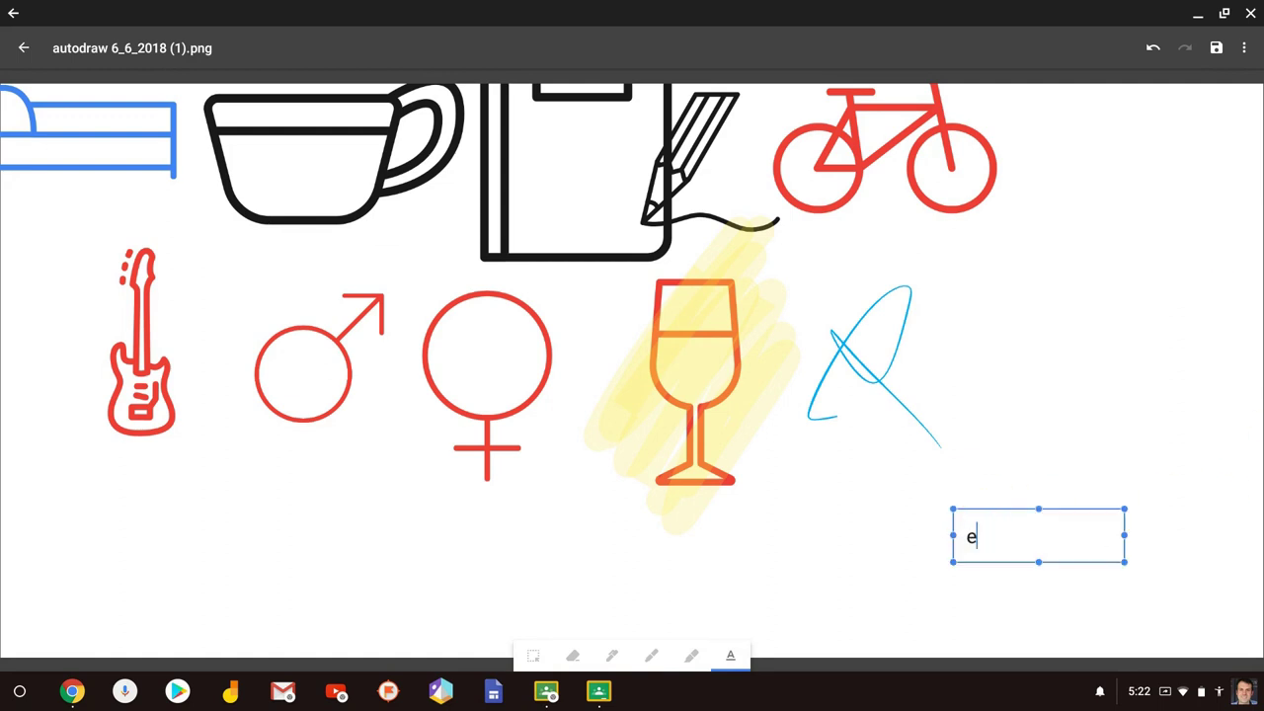
text(xample feedb)
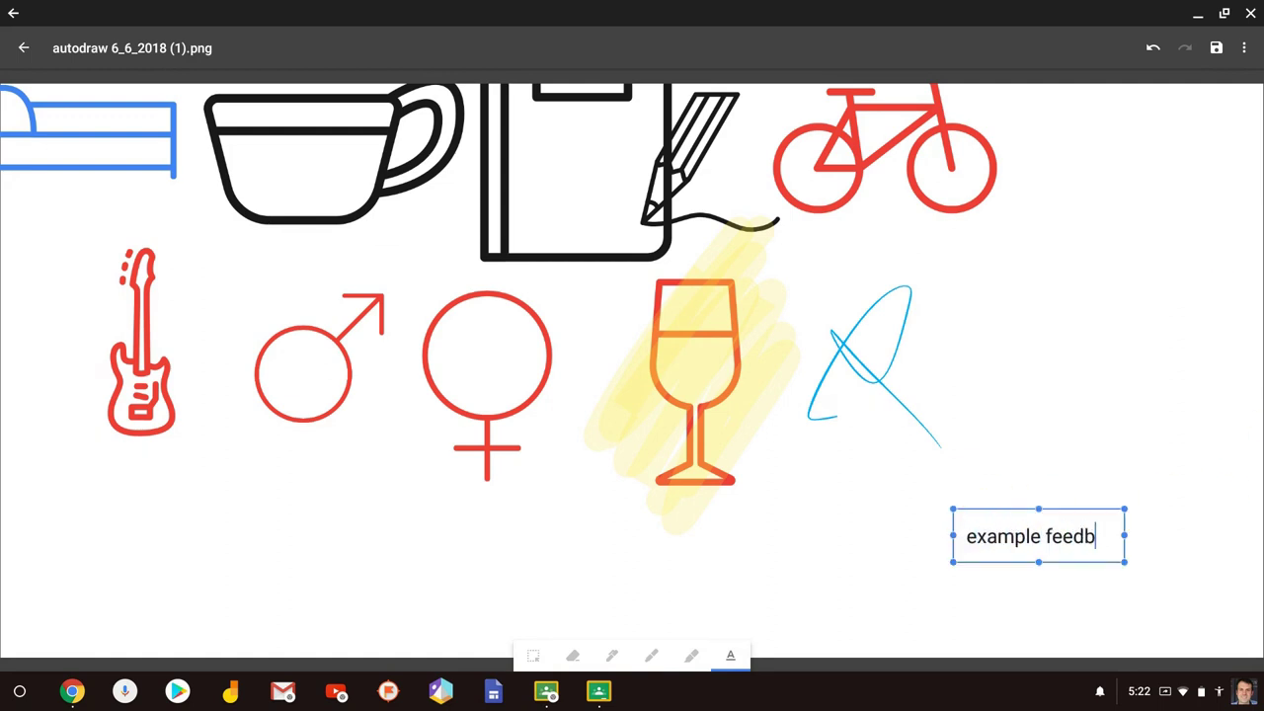
text(ack)
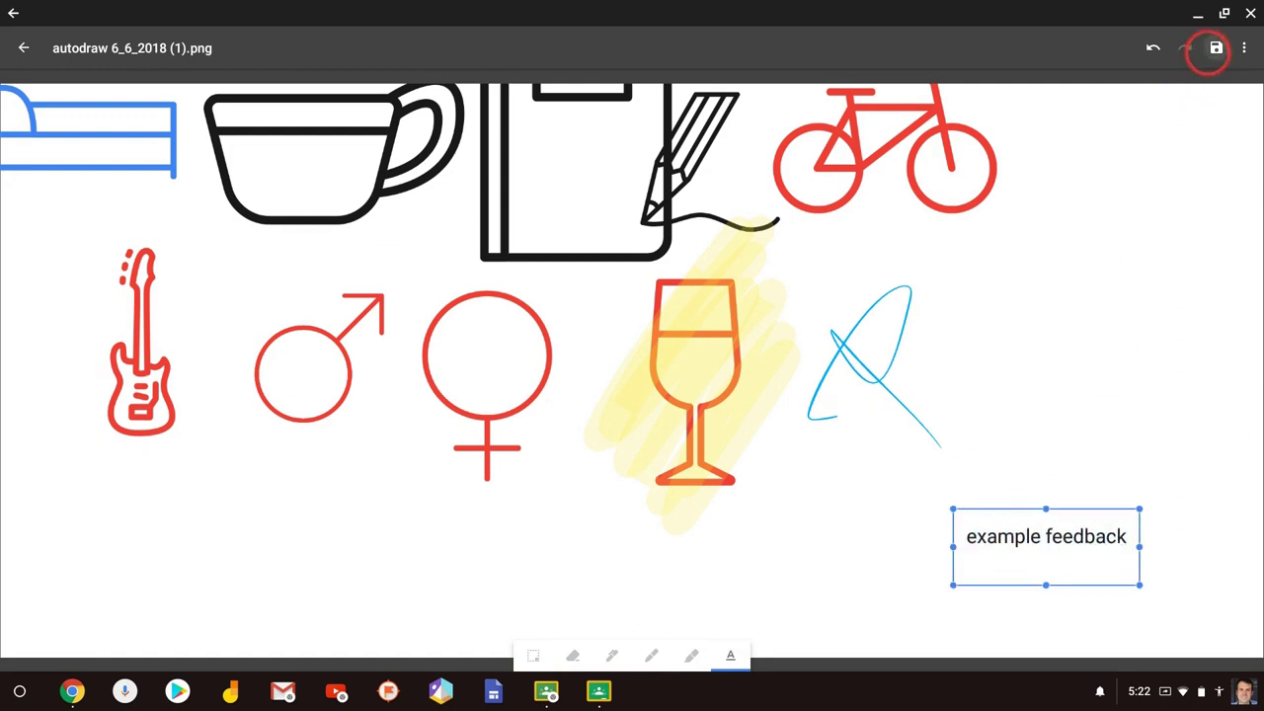
click(1215, 48)
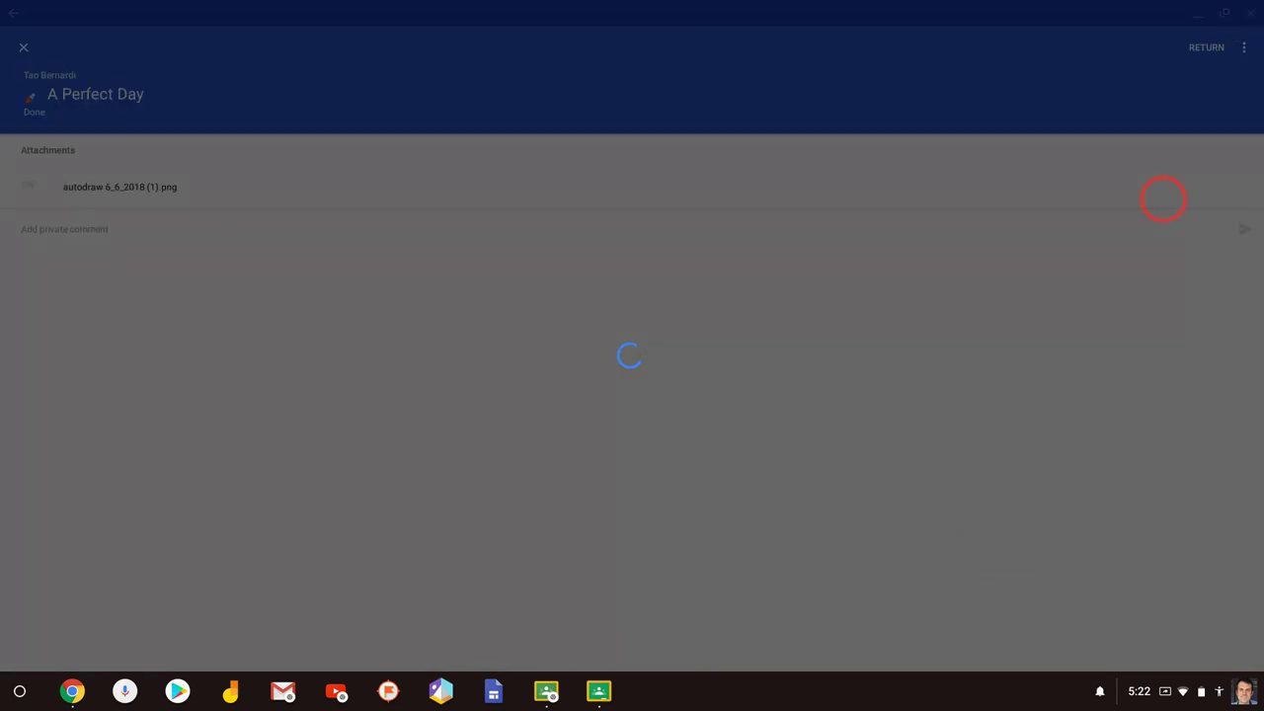